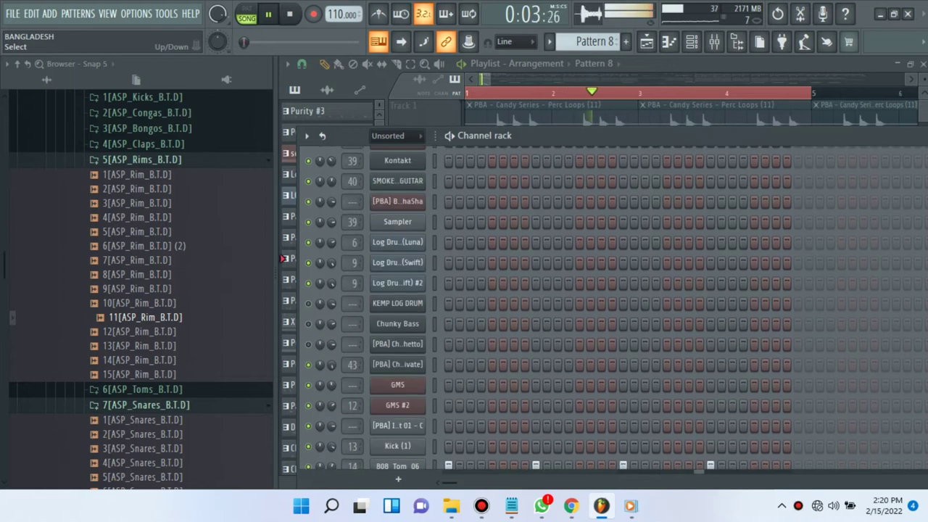
Step: Open the piano roll of the Chameleon Log drum 8 channel and place one-step D3 notes at step 2 of bars 1 and 2
right_click(425, 287)
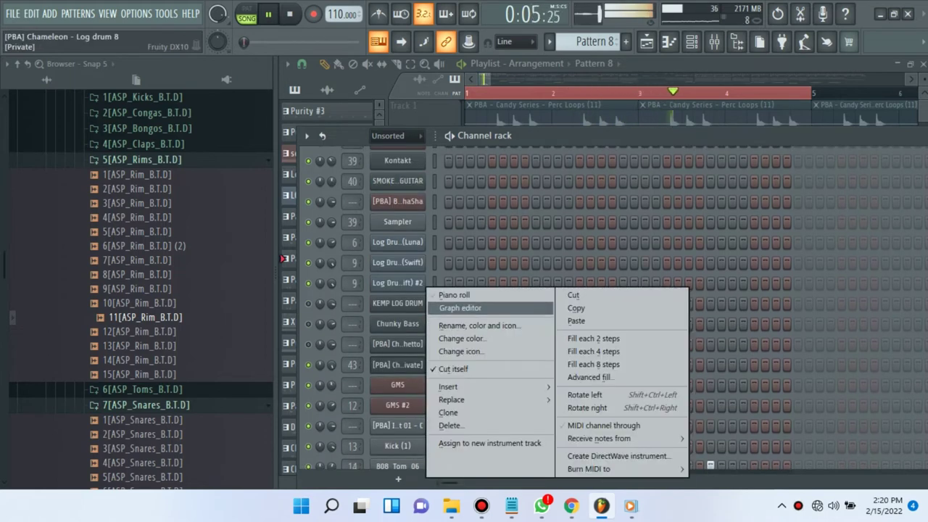
left_click(453, 294)
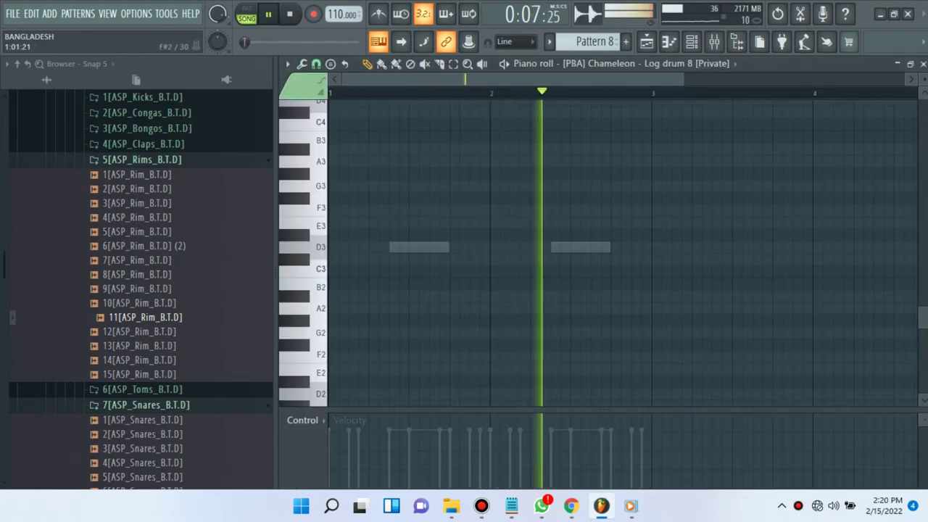
left_click(342, 247)
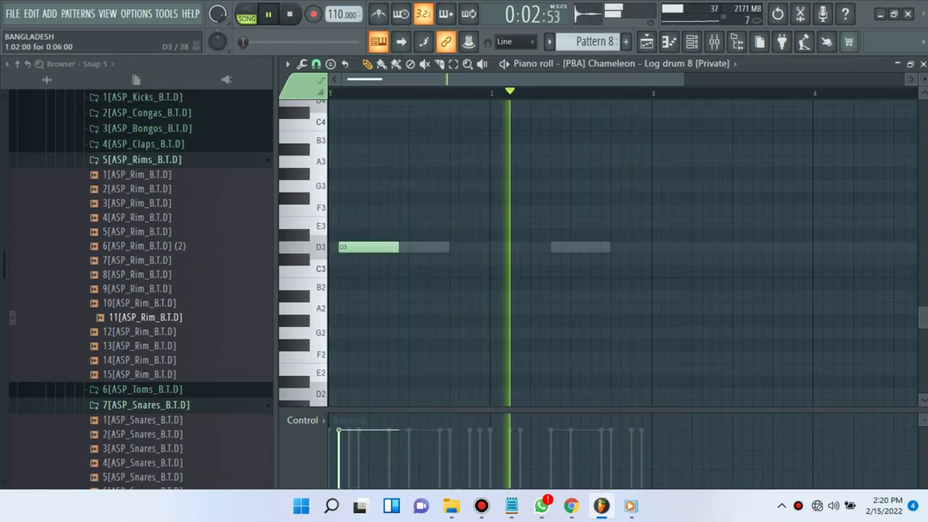
left_click_drag(397, 247, 348, 256)
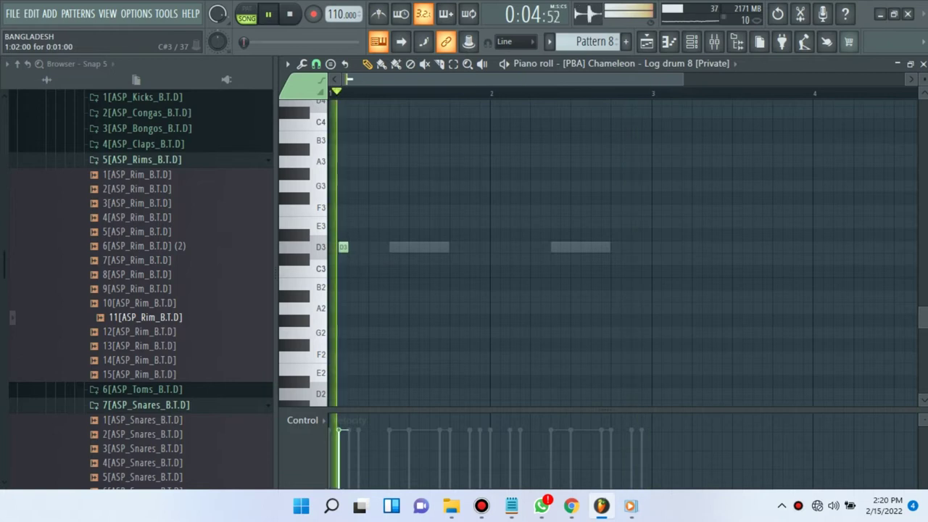
left_click(514, 247)
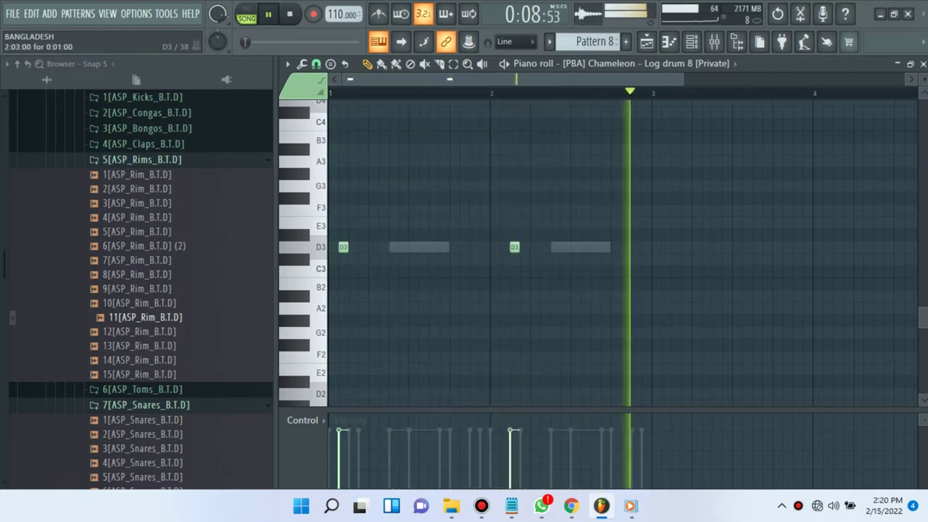
left_click_drag(514, 247, 504, 247)
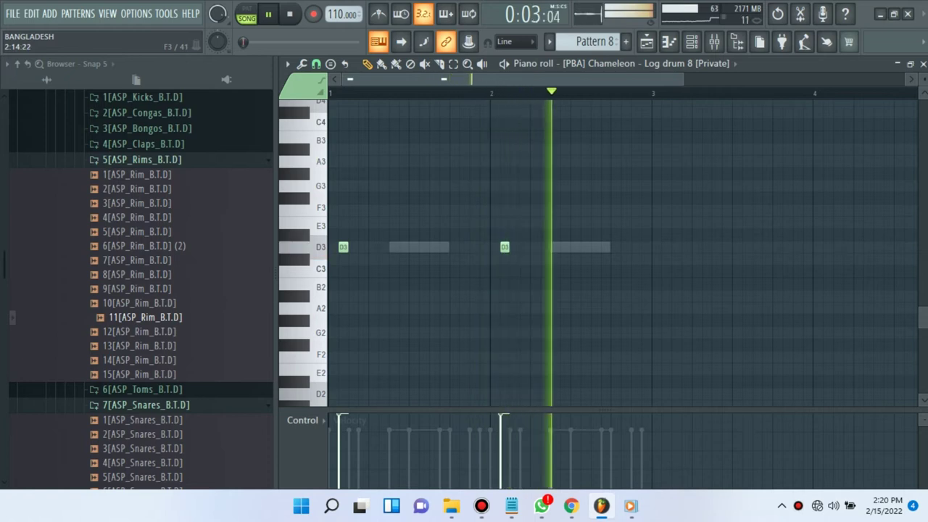
Step: Add one-step notes: F3 at step 15 of bars 1 and 2, plus G#3 at step 12 and D#2 at step 5 of bar 2
left_click(634, 210)
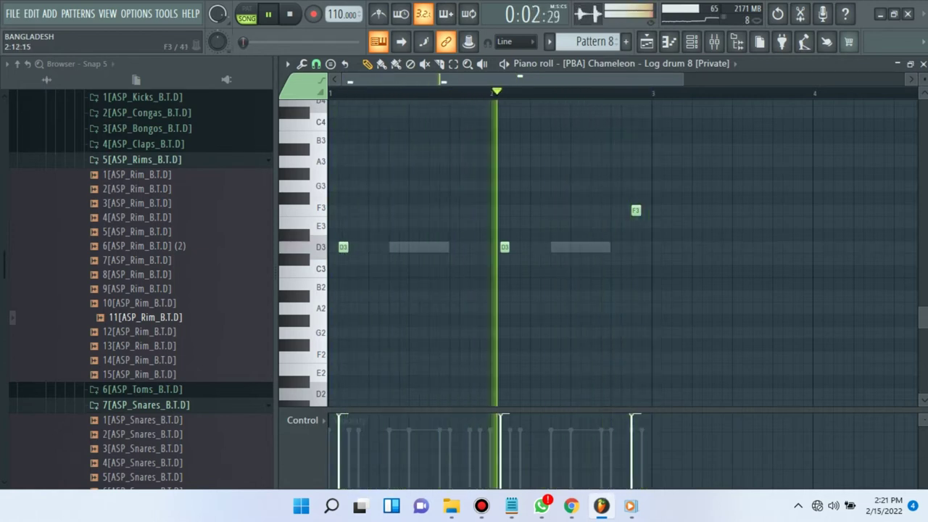
left_click(604, 186)
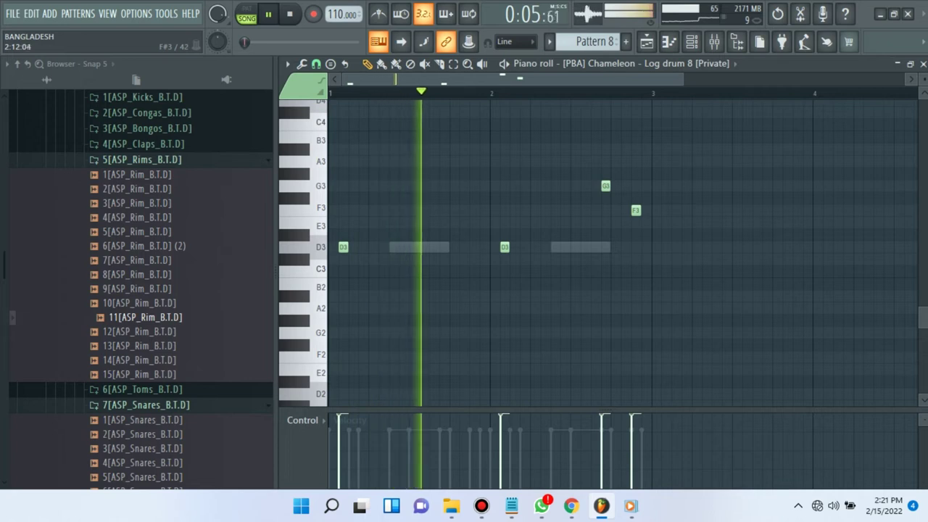
left_click_drag(605, 187, 605, 174)
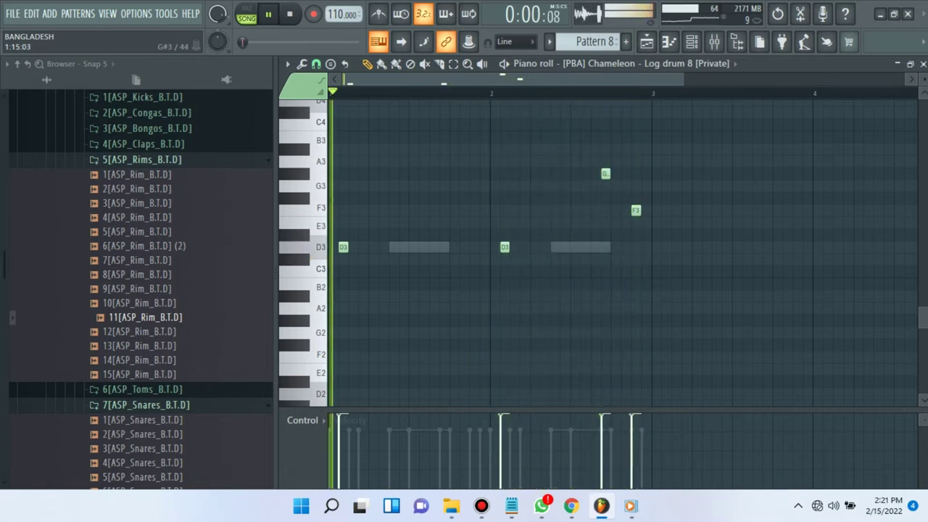
left_click(473, 210)
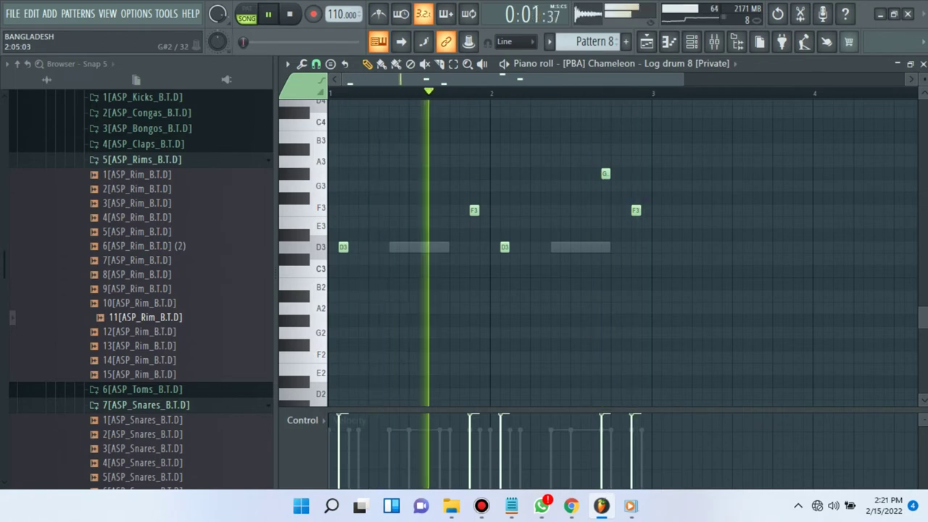
left_click(534, 381)
double_click(534, 382)
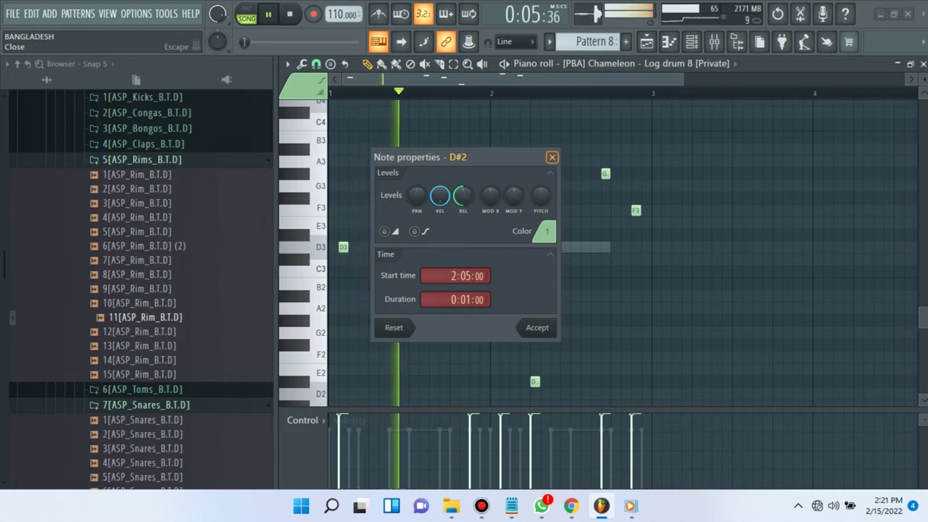
left_click(551, 157)
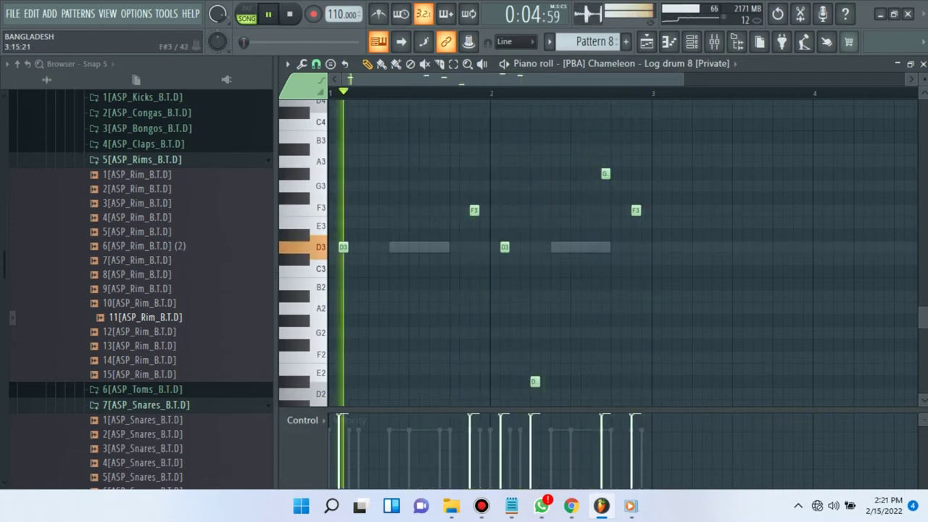
Step: Copy the Chameleon Log drum 8 notes into the Log Drum (Swift) channel and its #2 duplicate
left_click(921, 63)
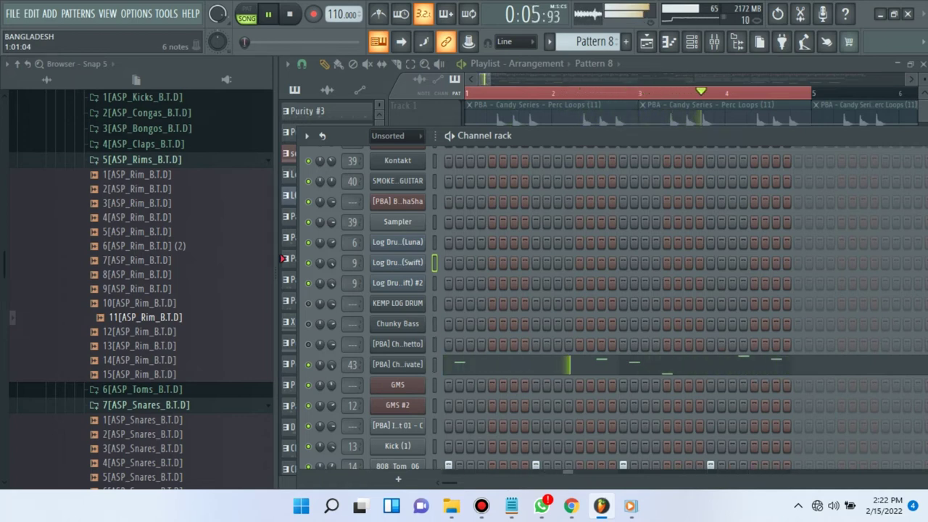
key("ctrl+v")
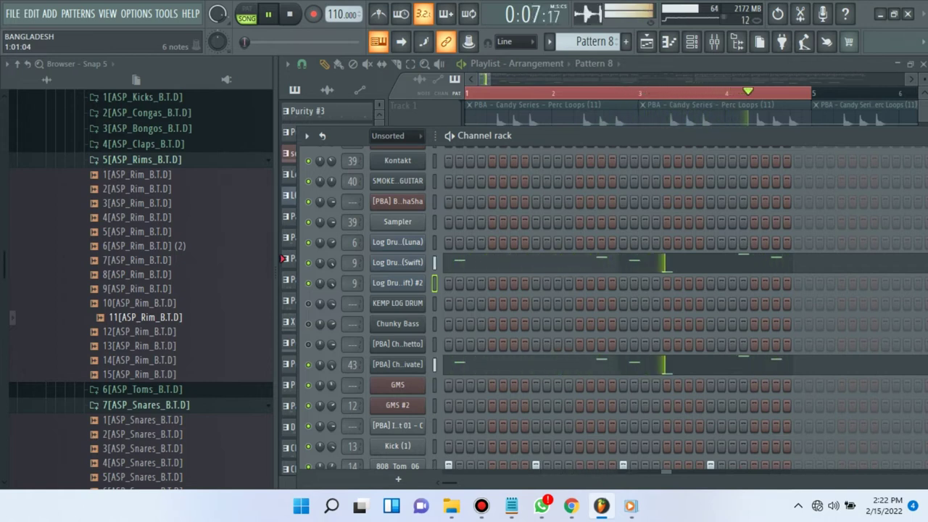
key("ctrl+v")
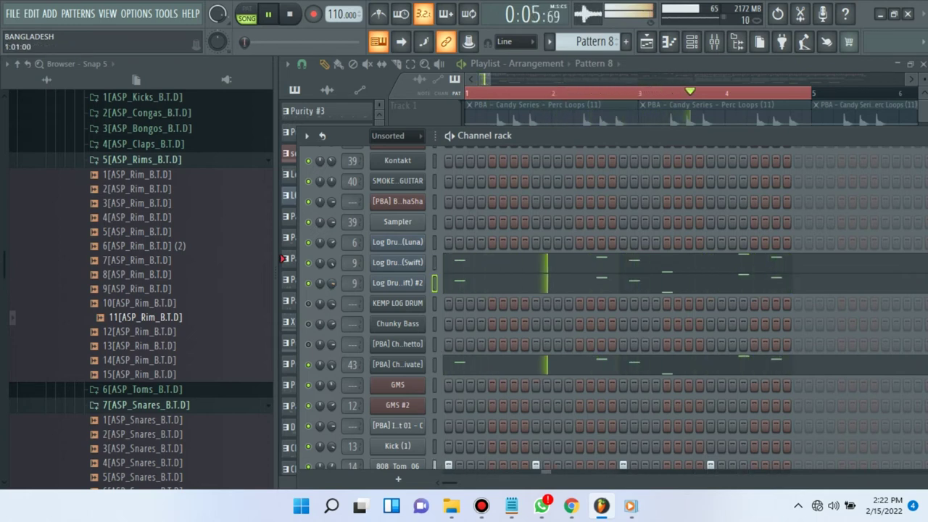
Step: Open the DSK AsianZ DreamZ #2 channel in the piano roll and add a one-step D5 note at step 3 of bar 1
scroll(616, 305, "up", 2)
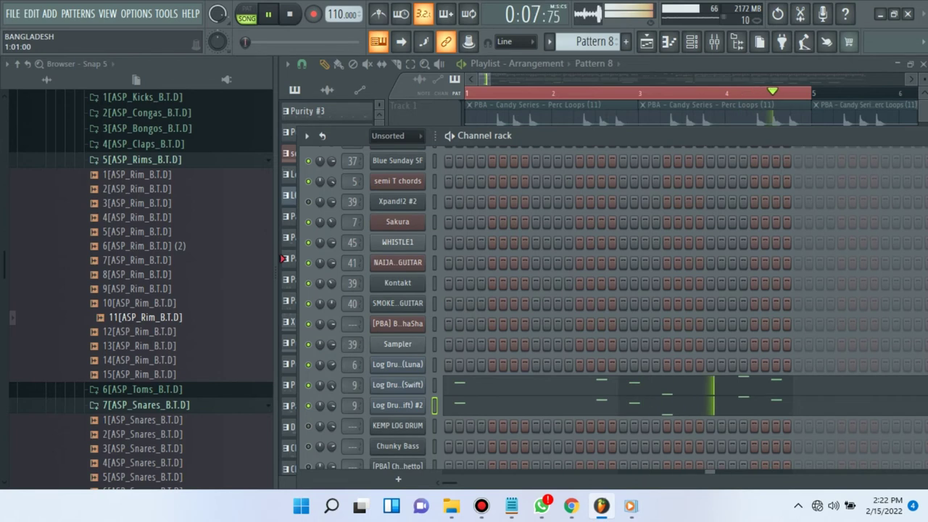
scroll(616, 304, "up", 2)
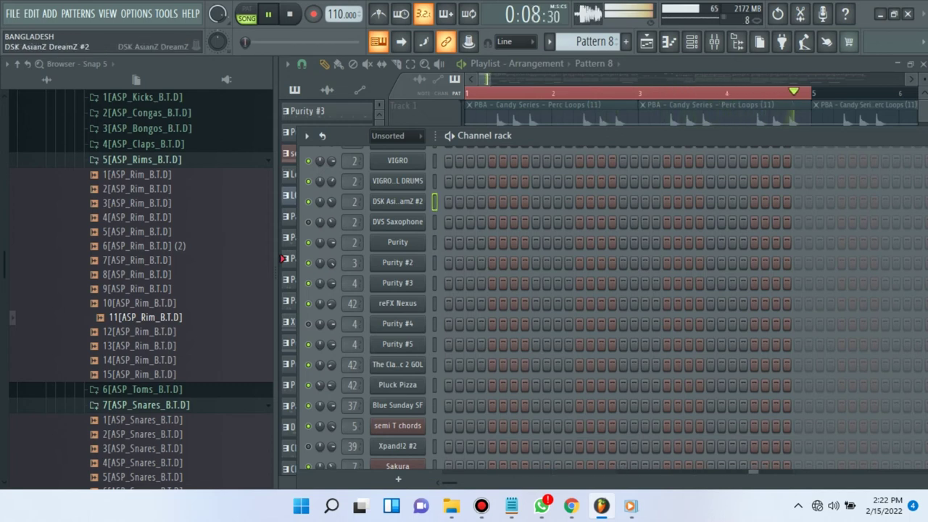
right_click(372, 195)
left_click(386, 201)
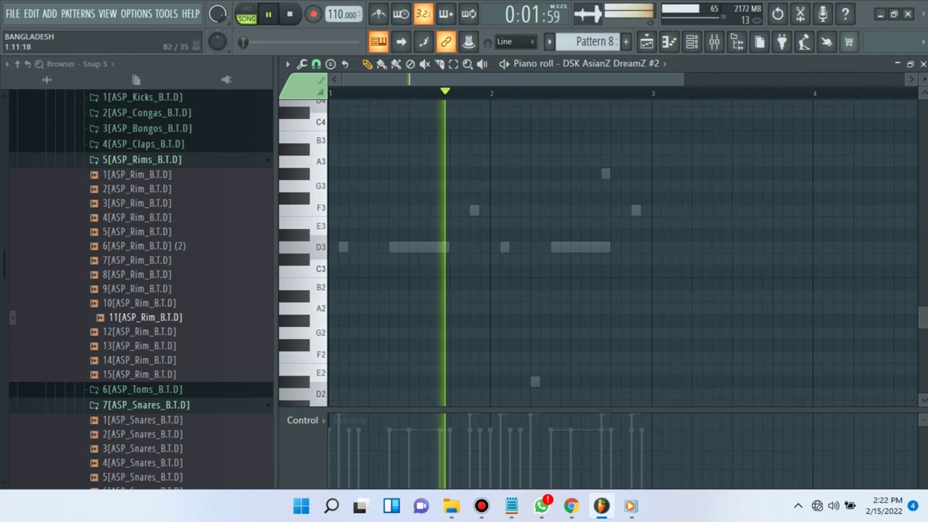
scroll(622, 253, "up", 1)
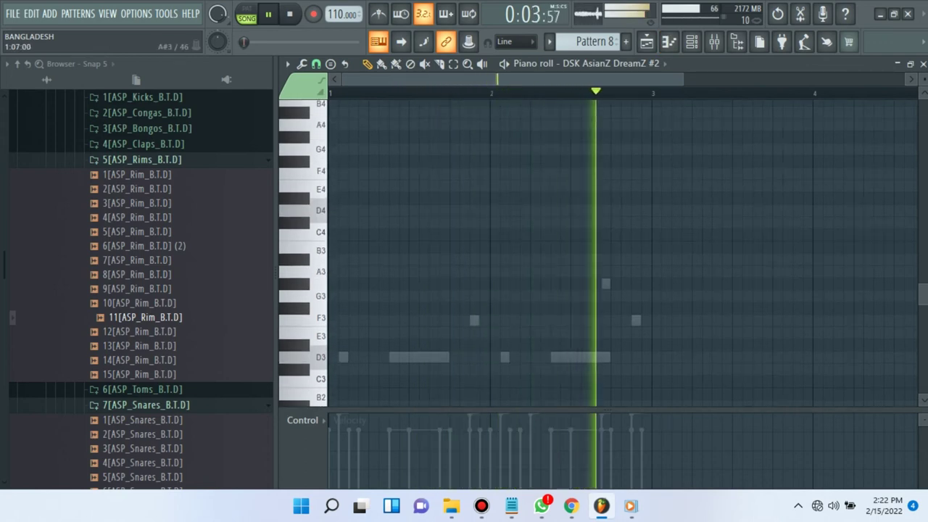
scroll(621, 253, "up", 2)
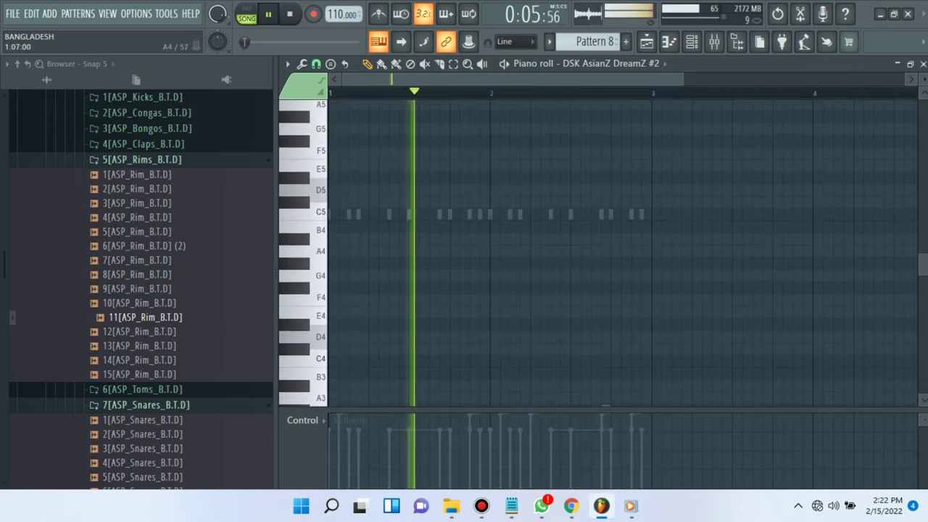
scroll(624, 253, "up", 2)
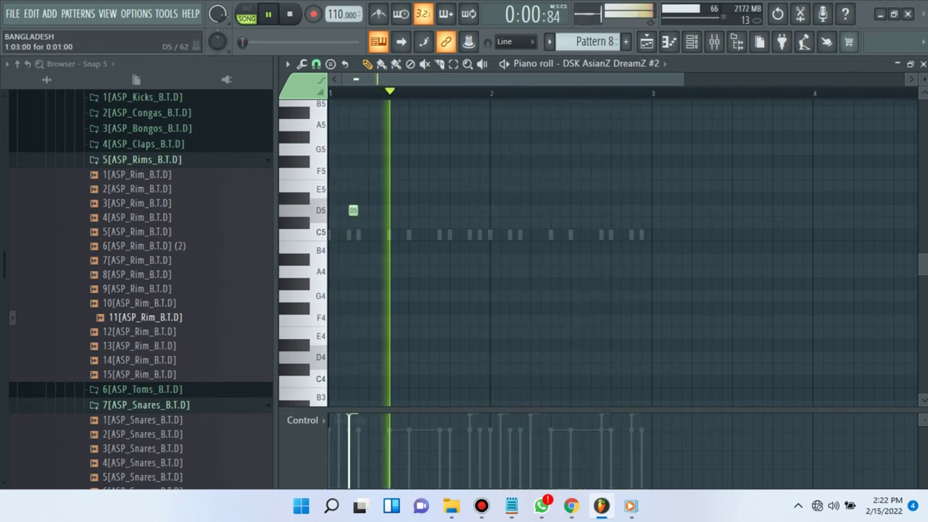
Step: Add one-step D5 notes every four steps from step 7 of bar 1 through step 15 of bar 2, and close the piano roll
left_click(393, 211)
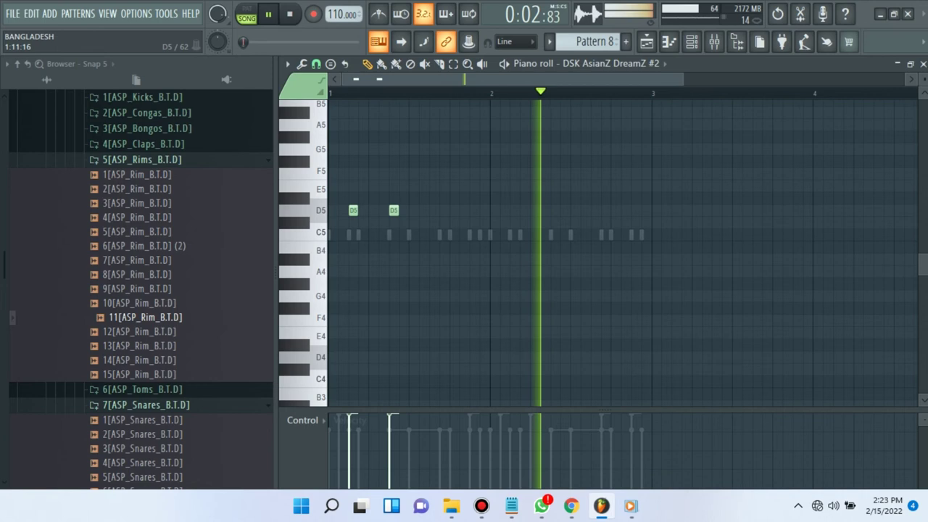
left_click(433, 210)
left_click(473, 210)
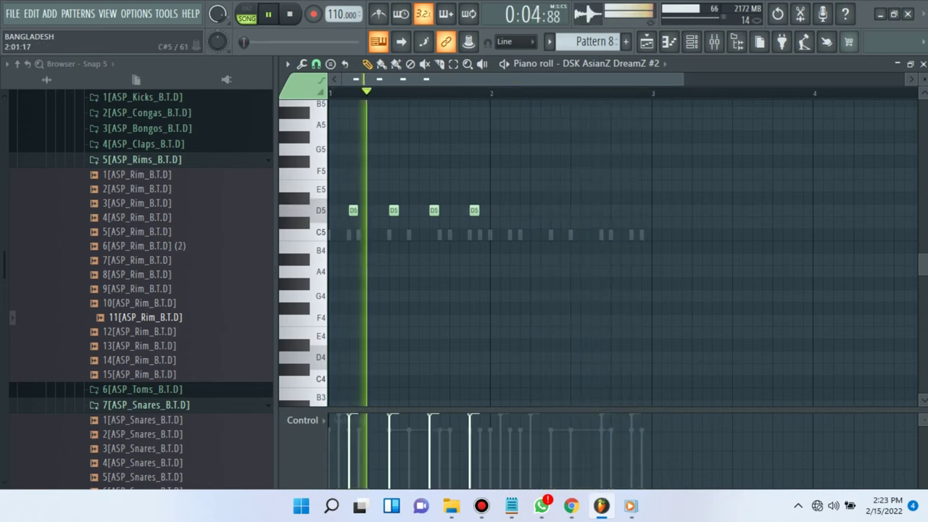
left_click(513, 210)
left_click(555, 210)
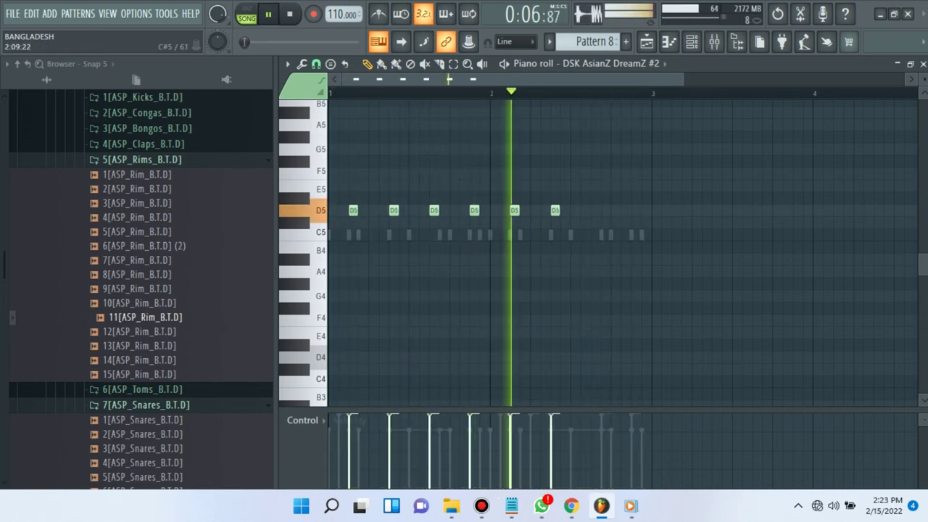
left_click(596, 210)
left_click(636, 211)
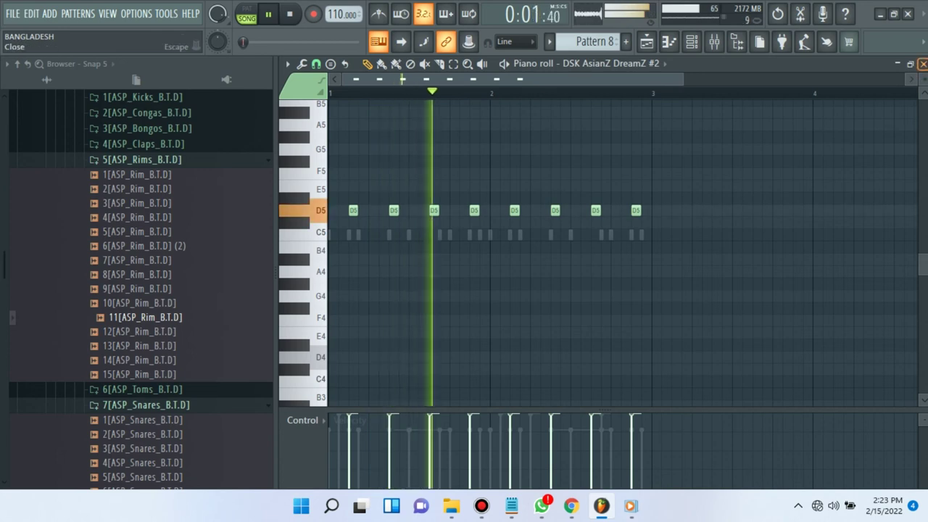
left_click(923, 64)
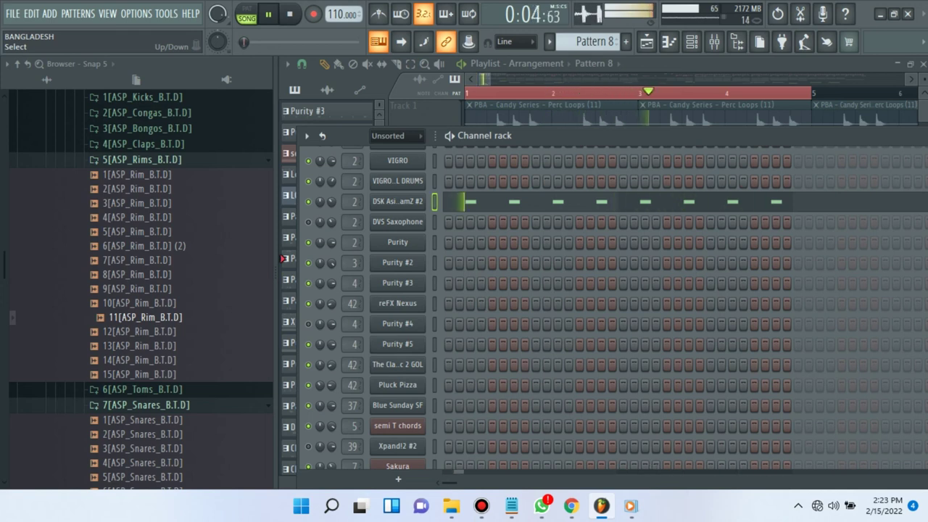
Step: Review the step sequences and note patterns of the drum, percussion and bass channels in Pattern 8
scroll(551, 304, "down", 10)
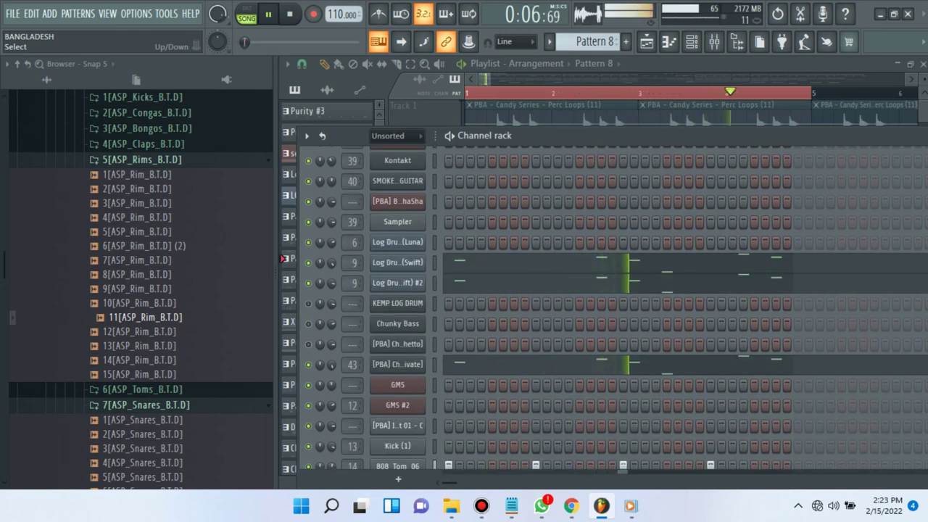
scroll(616, 304, "down", 12)
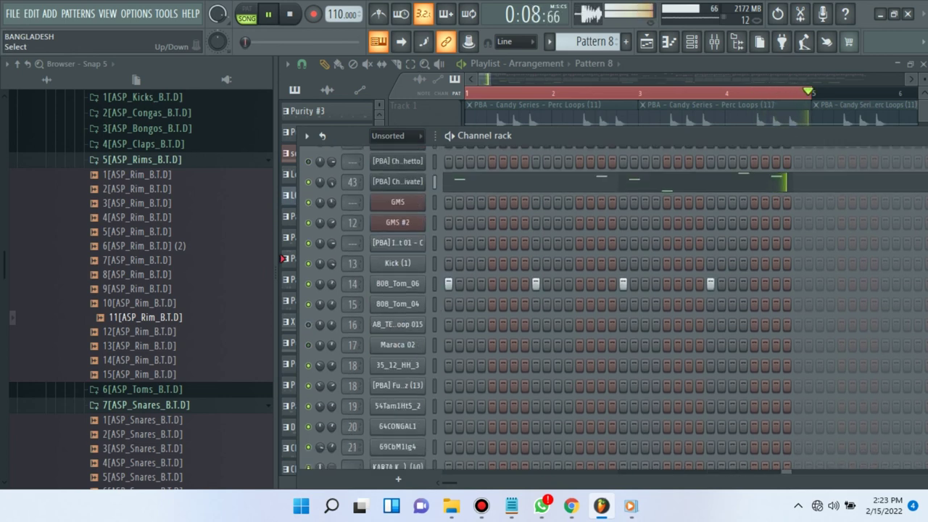
scroll(551, 304, "down", 10)
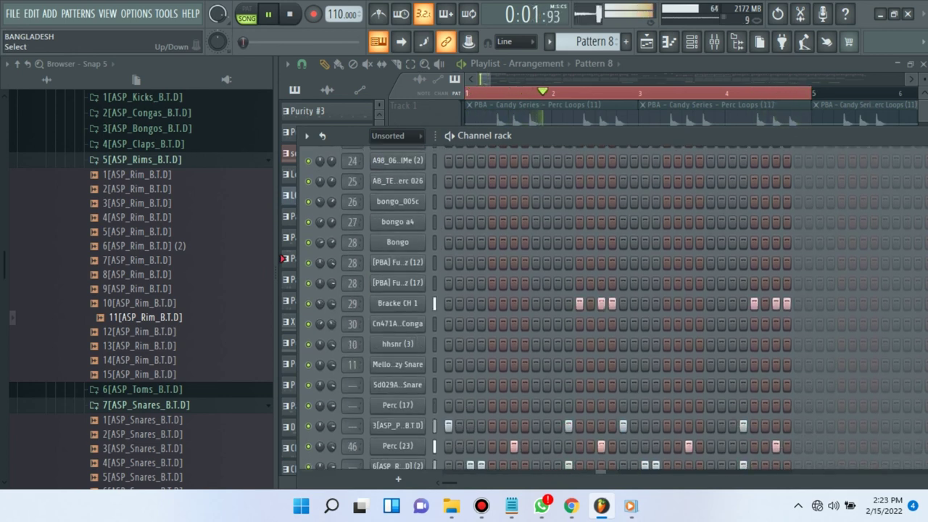
scroll(551, 305, "down", 12)
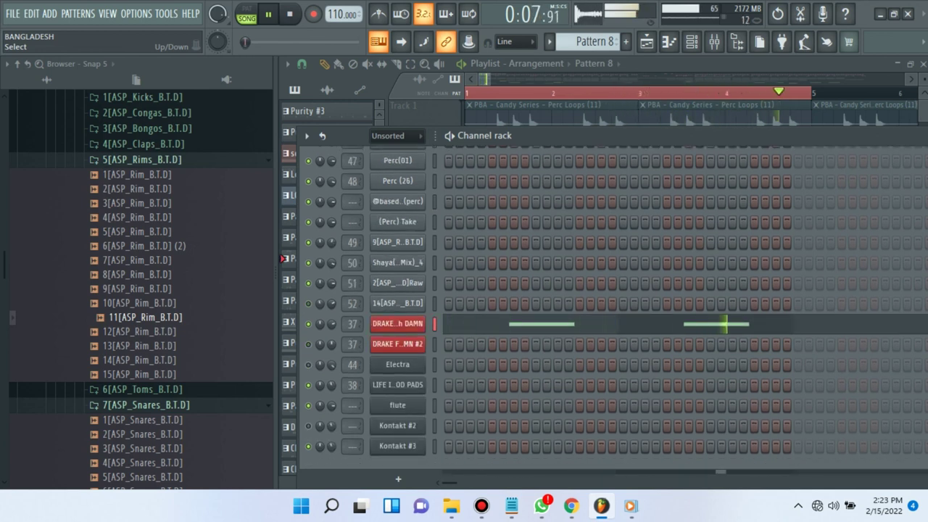
scroll(616, 304, "up", 6)
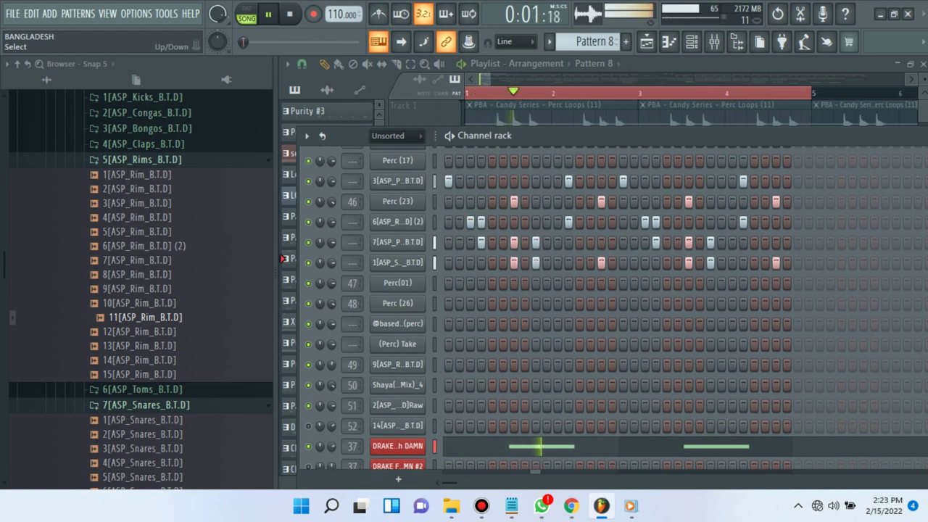
scroll(616, 305, "up", 3)
Step: Hide the channel rack and unmute Track 15 with the 2_vox 1 clip in the playlist
key("F6")
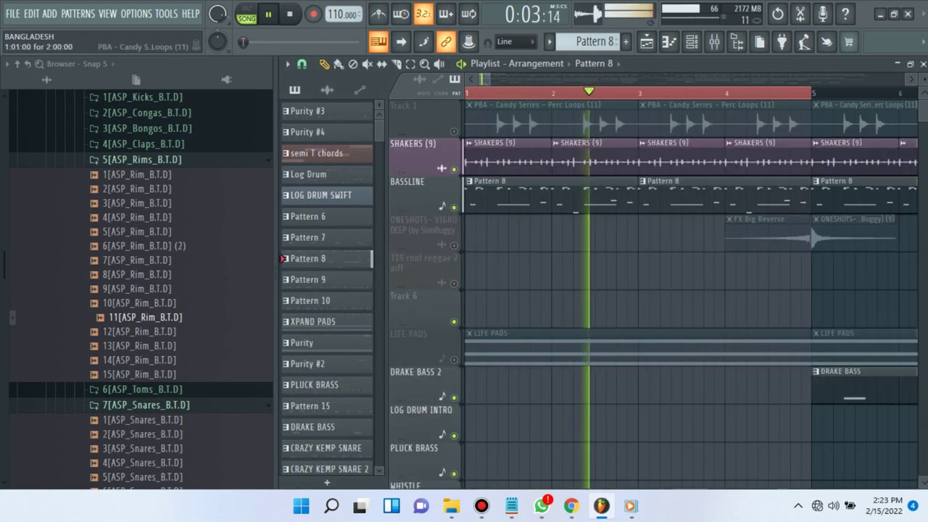
scroll(512, 351, "down", 6)
scroll(652, 289, "down", 4)
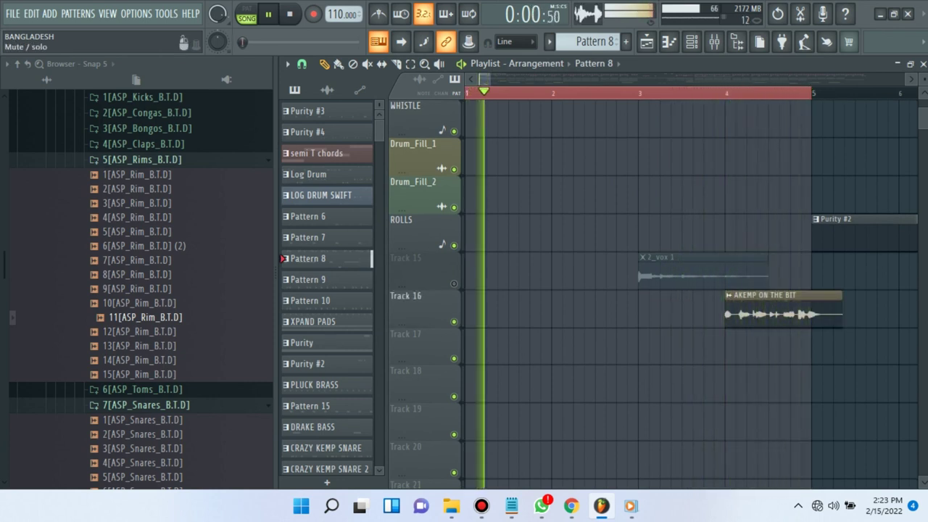
left_click(454, 283)
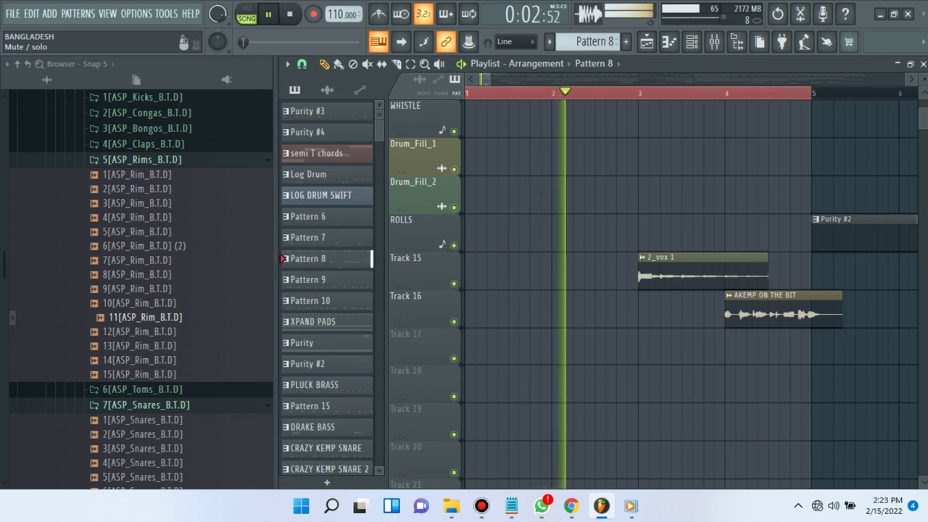